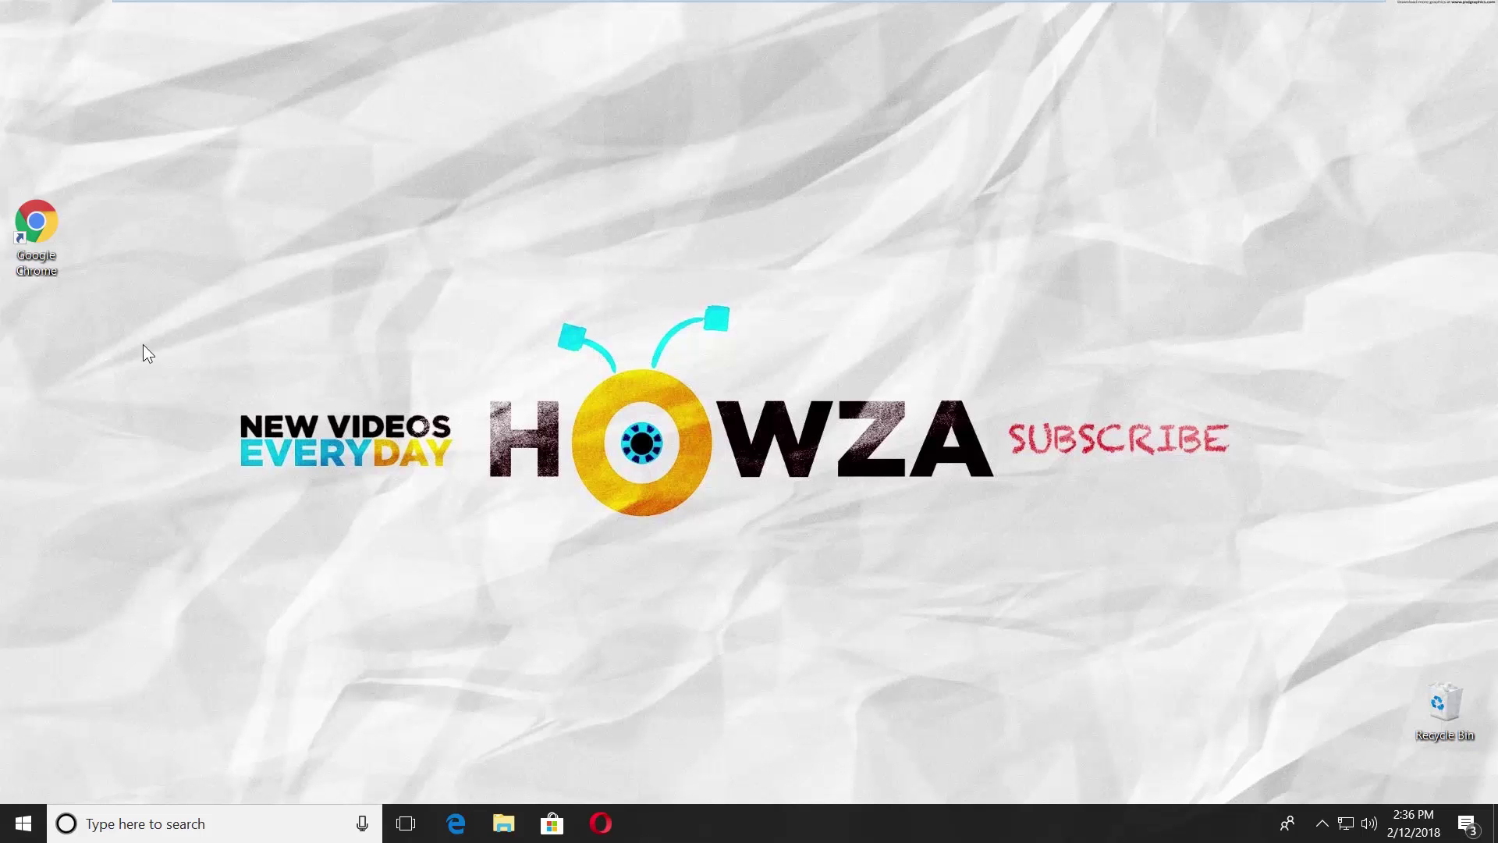
# Launch Chrome, go to the suggested PayPal site, and start a new personal sign-up
pyautogui.doubleClick(58, 245)
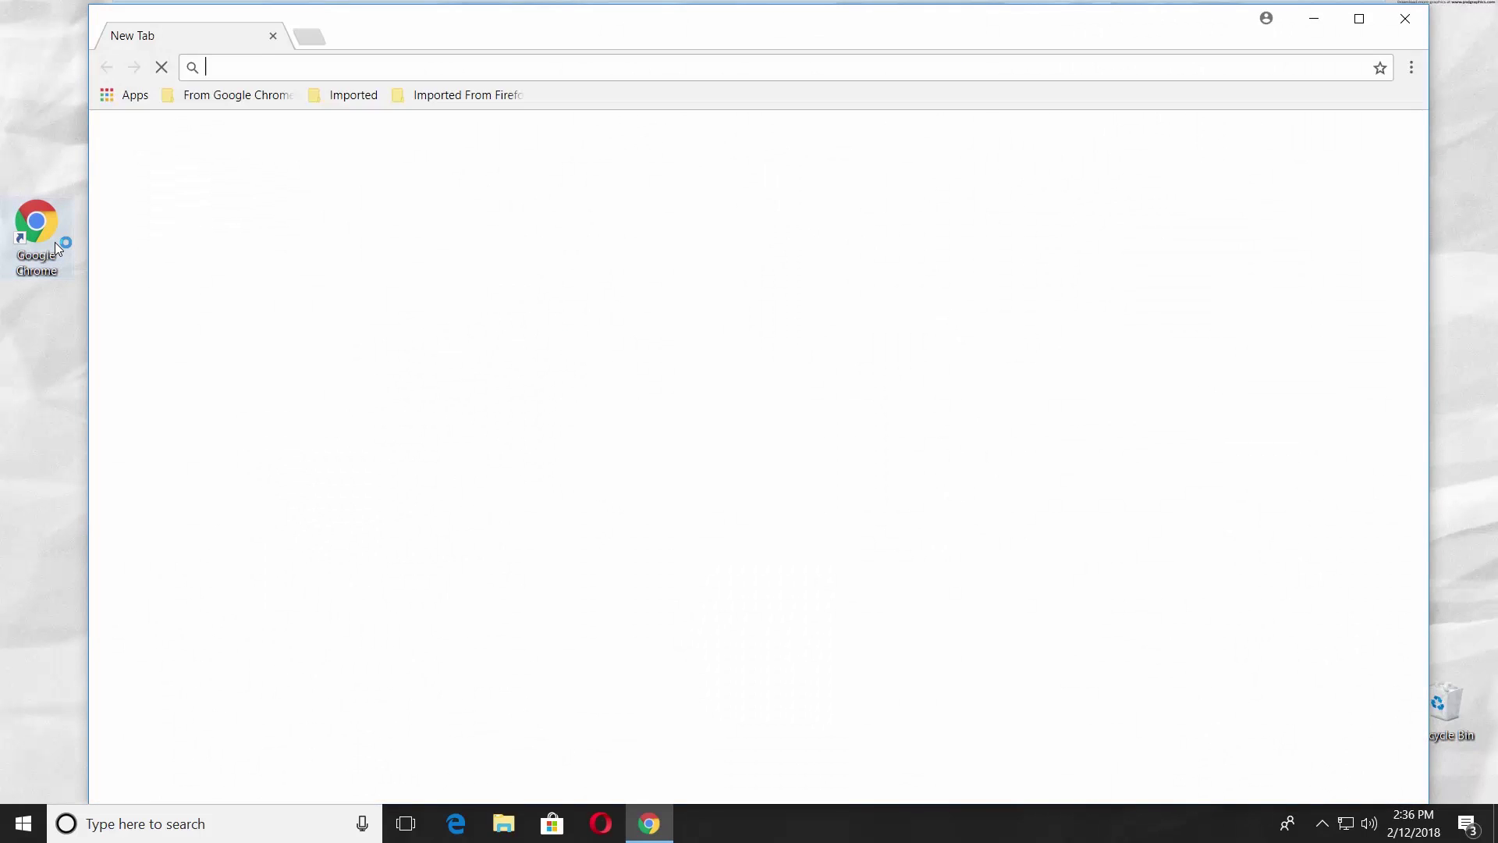
pyautogui.write('paypal.com')
pyautogui.press('Return')
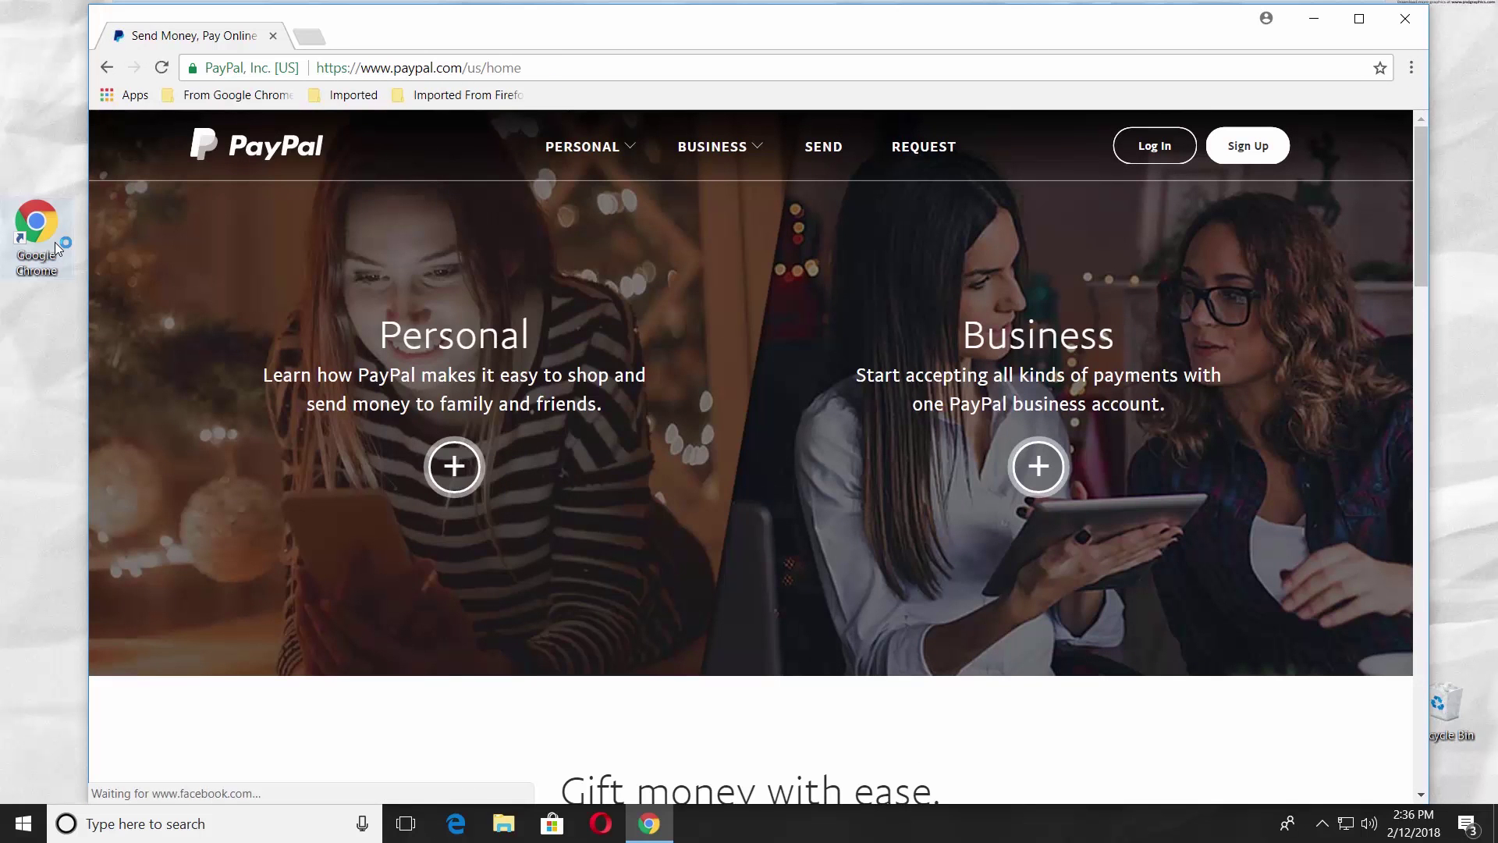
pyautogui.click(1248, 146)
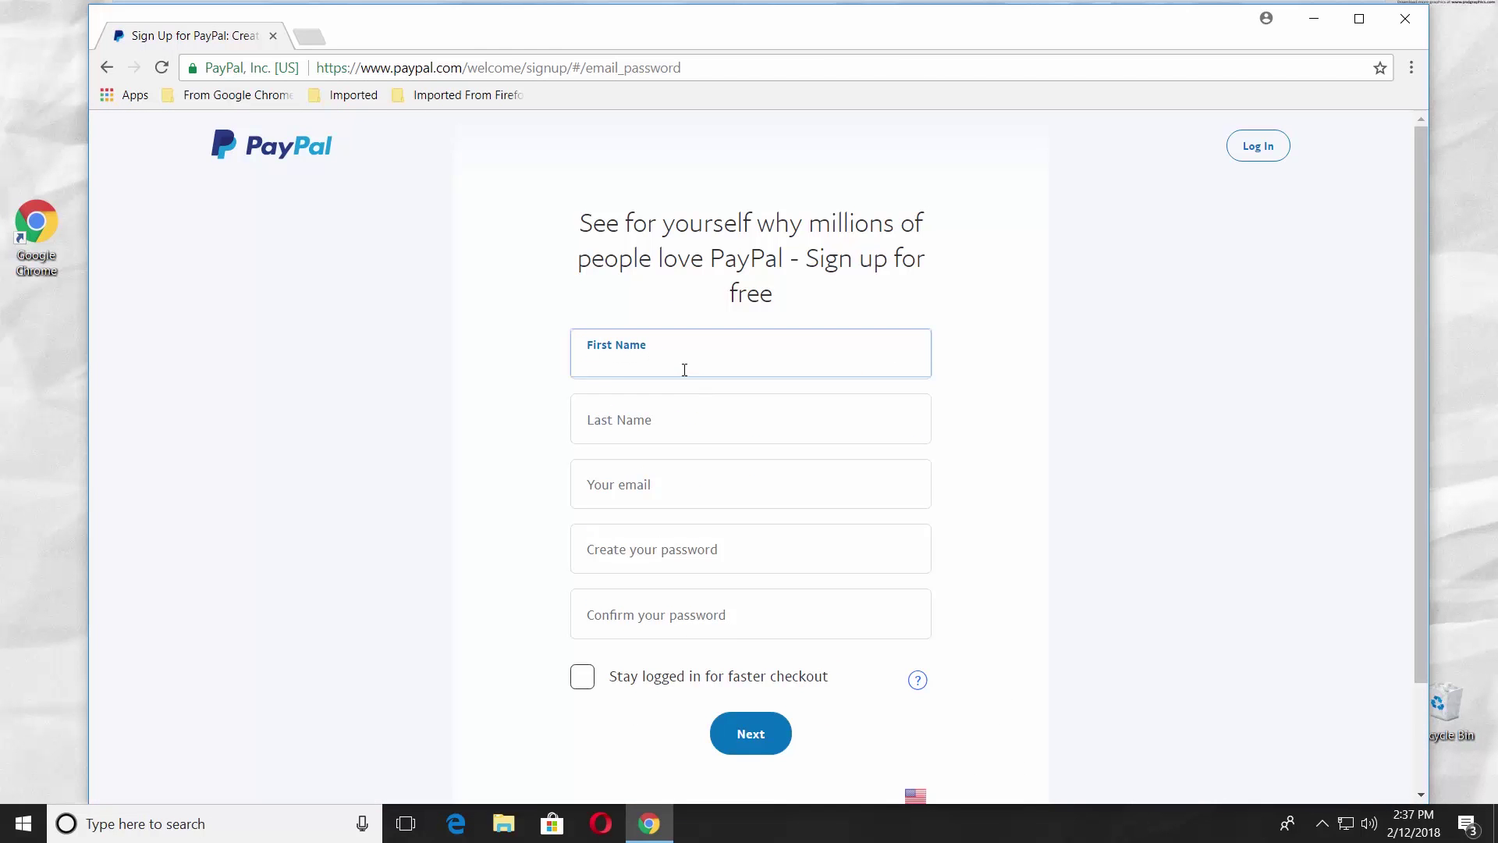
# Enter the name, email and password, fix the mistyped confirmation, and stay logged in
pyautogui.press('Tab')
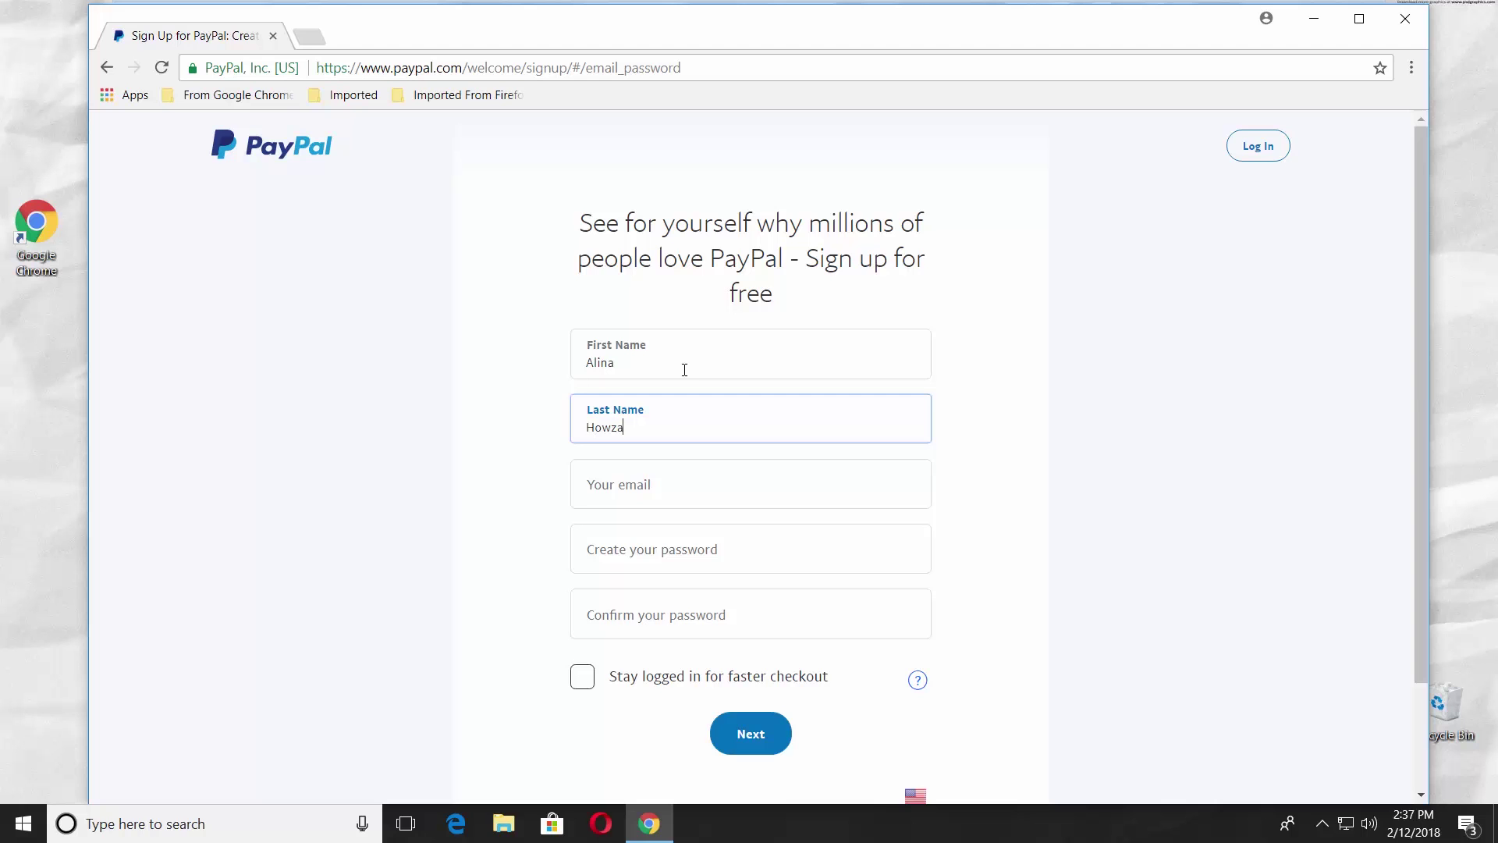
pyautogui.click(684, 485)
pyautogui.click(687, 549)
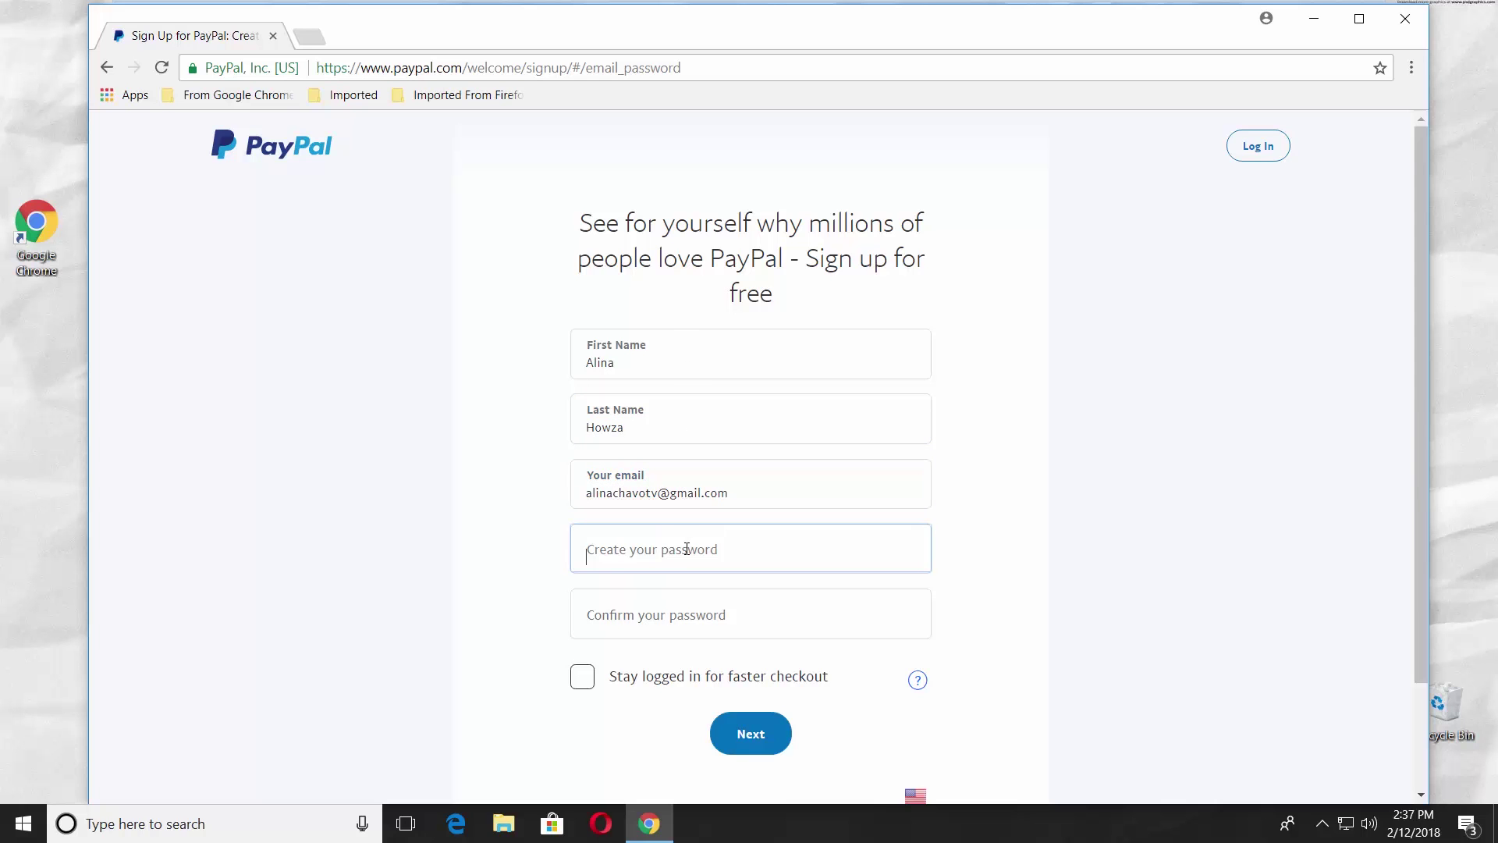
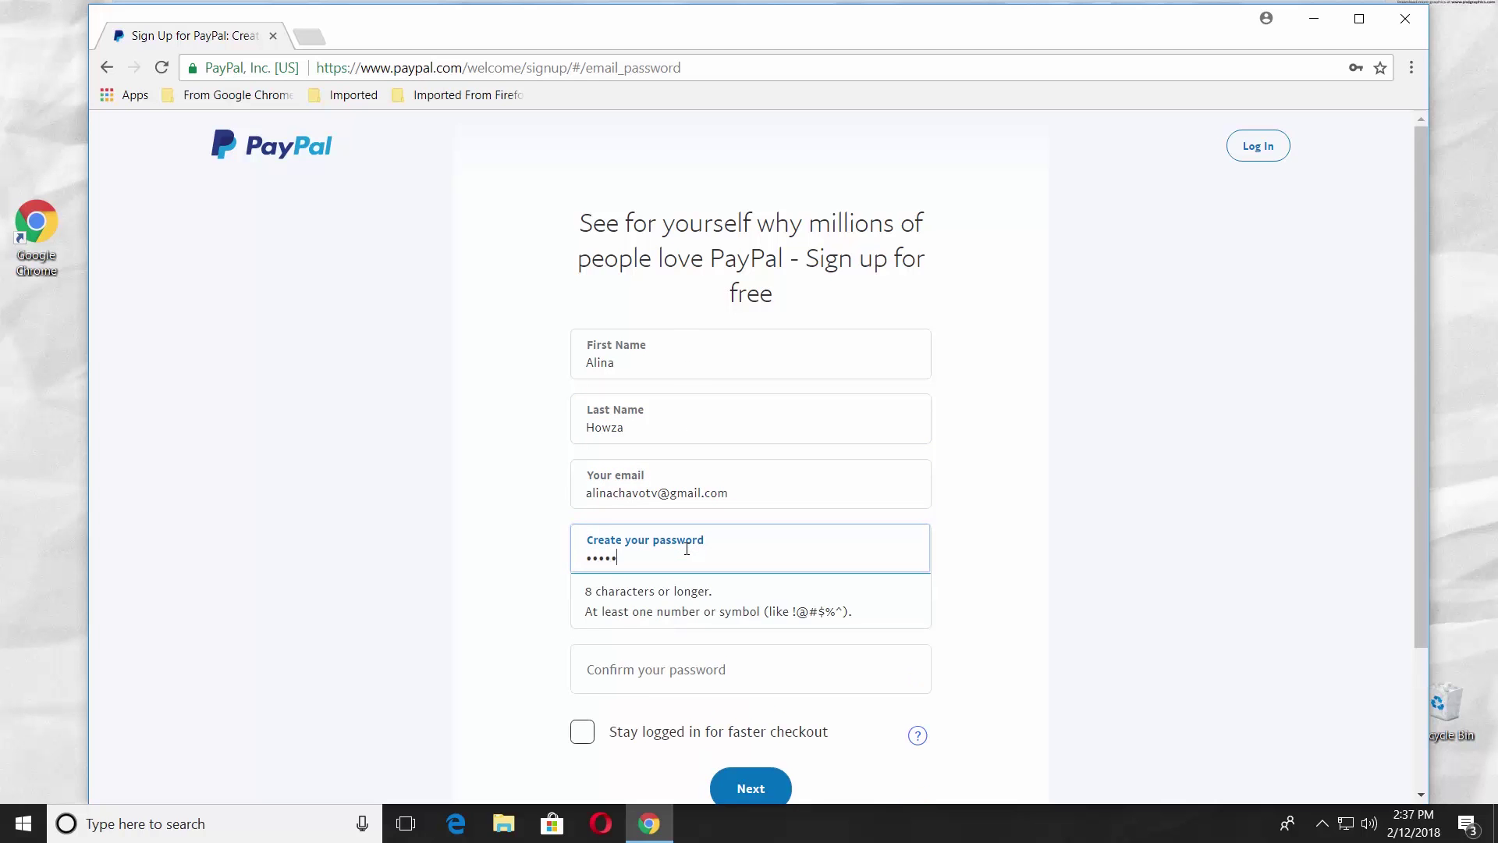
pyautogui.click(686, 621)
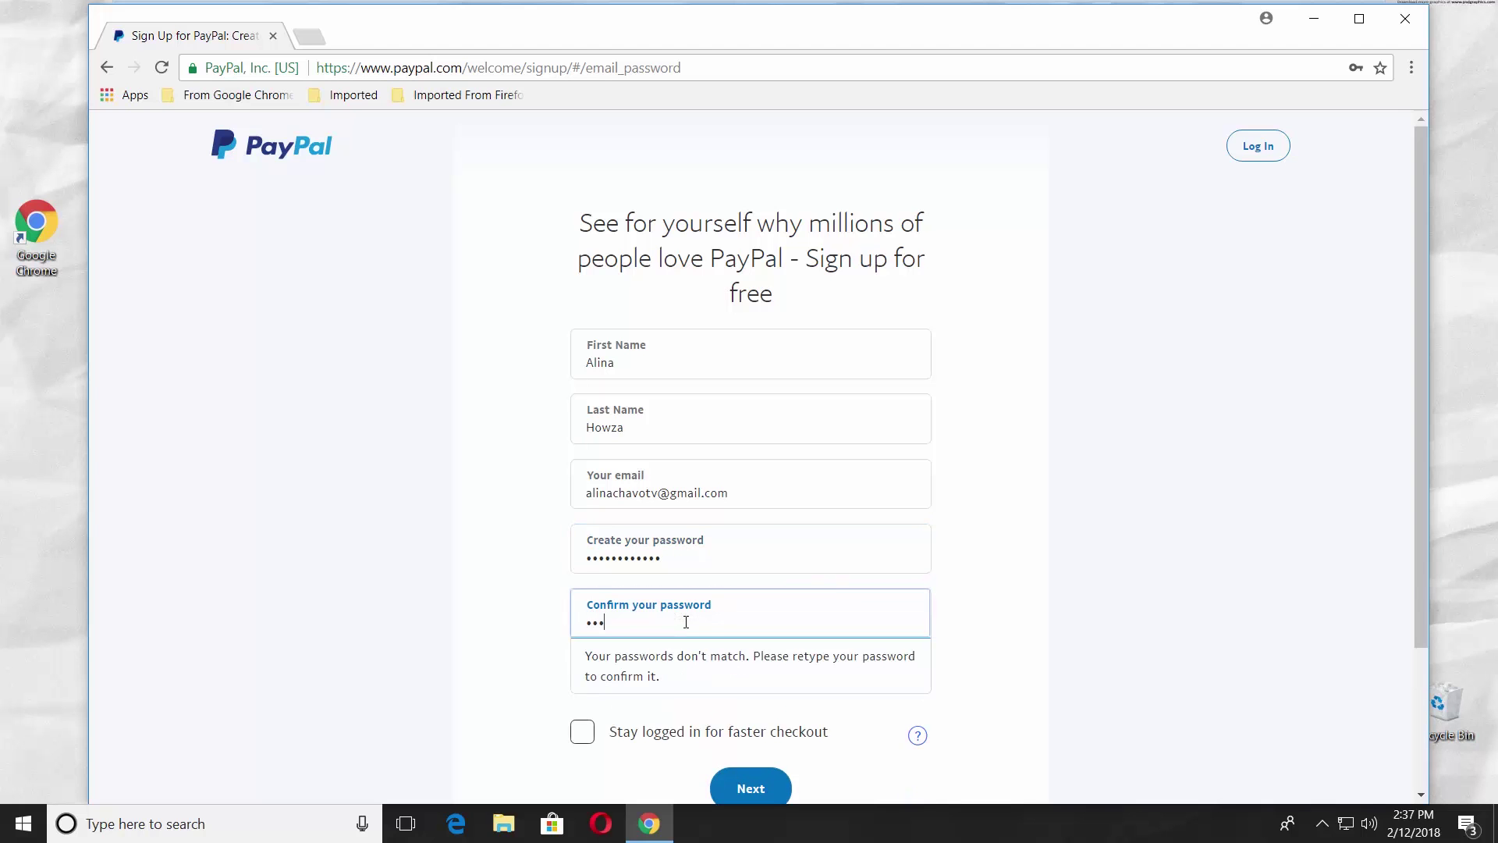
pyautogui.scroll(-1, 685, 622)
pyautogui.click(582, 635)
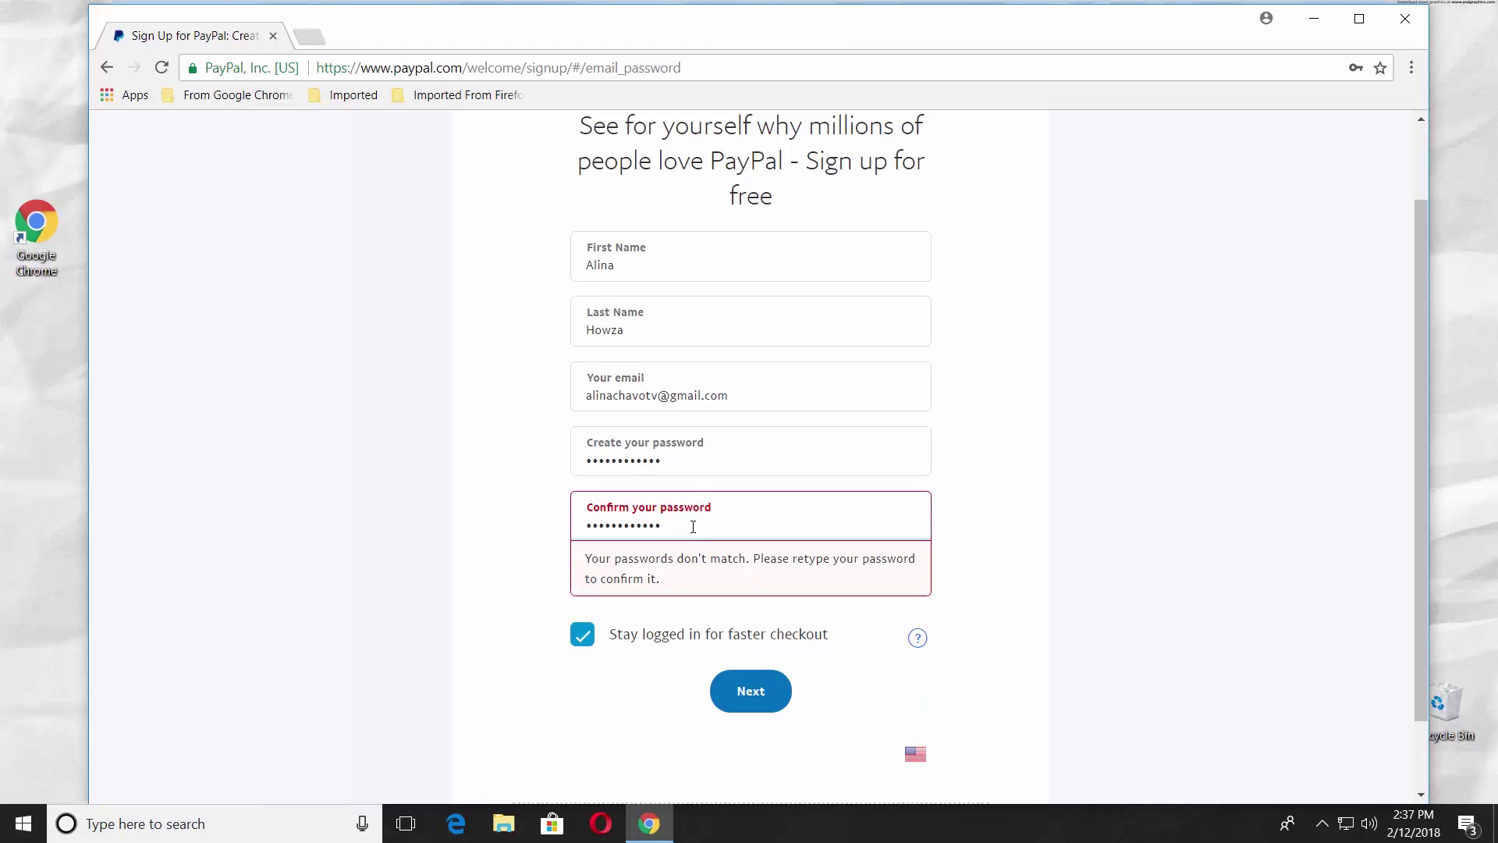
pyautogui.doubleClick(737, 525)
pyautogui.press('BackSpace')
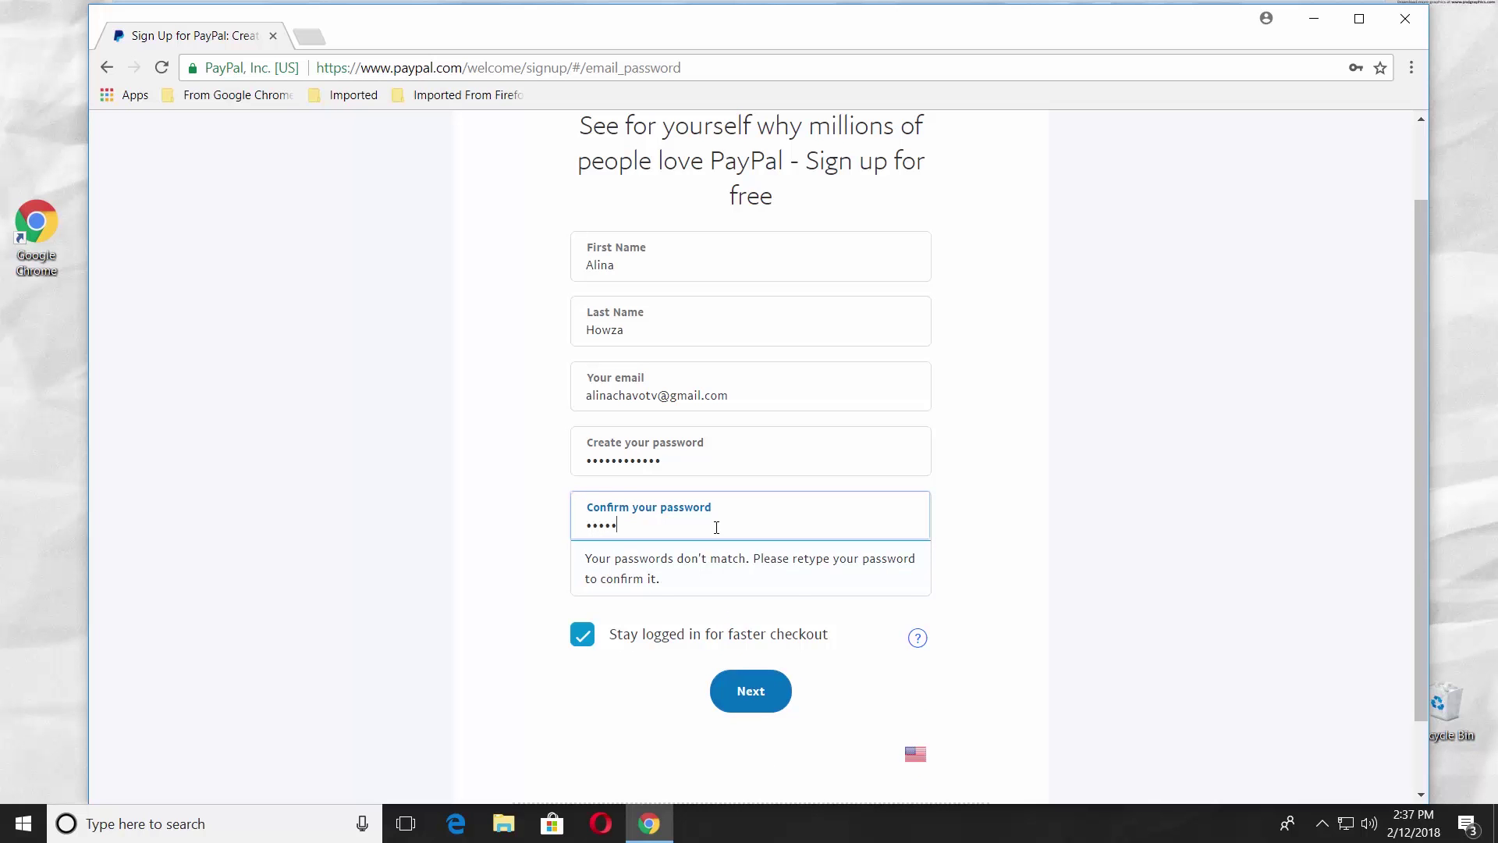
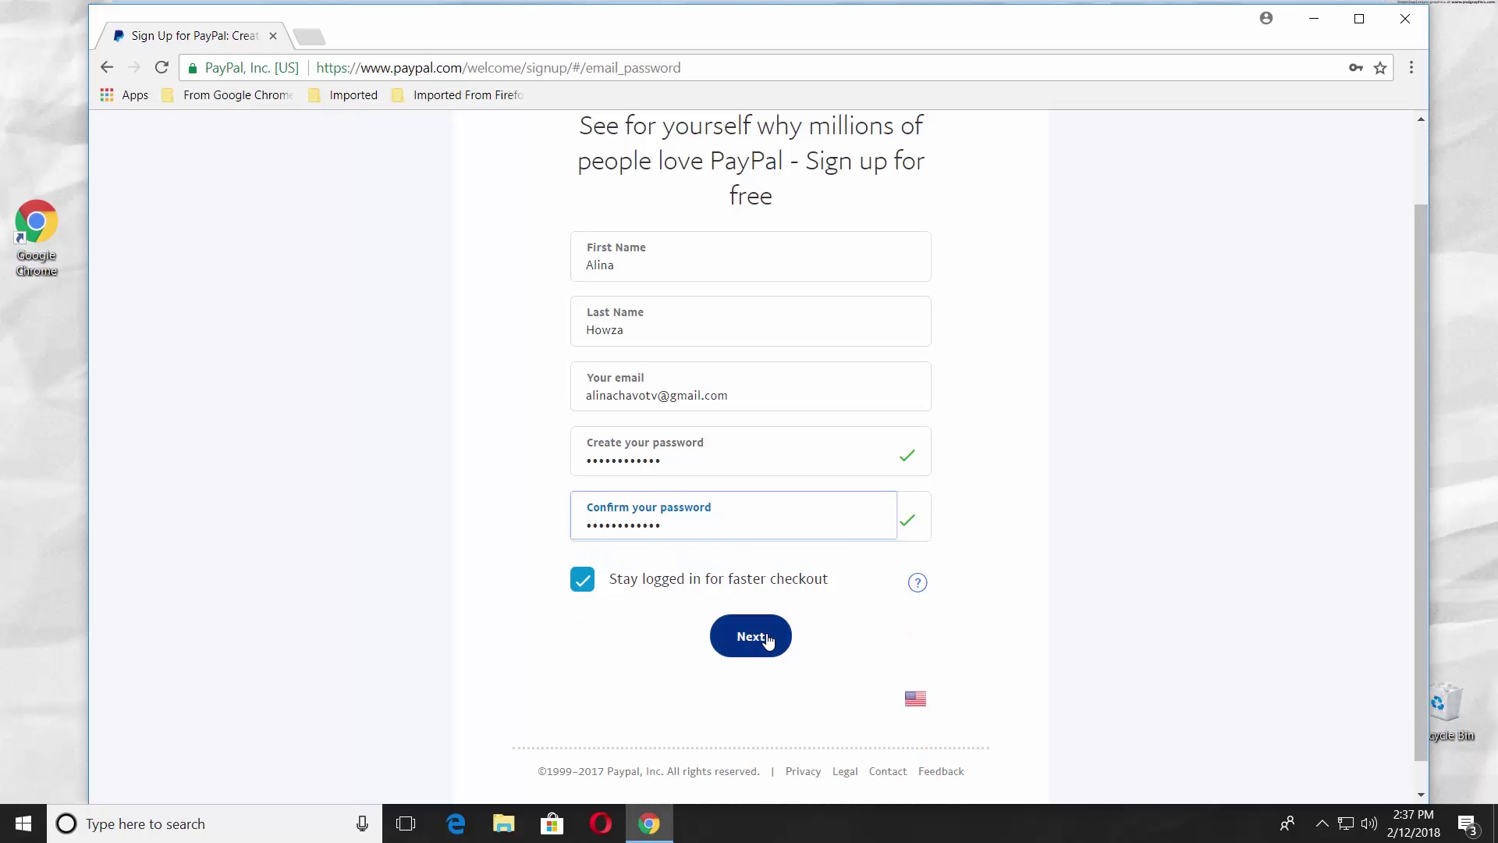
pyautogui.click(768, 639)
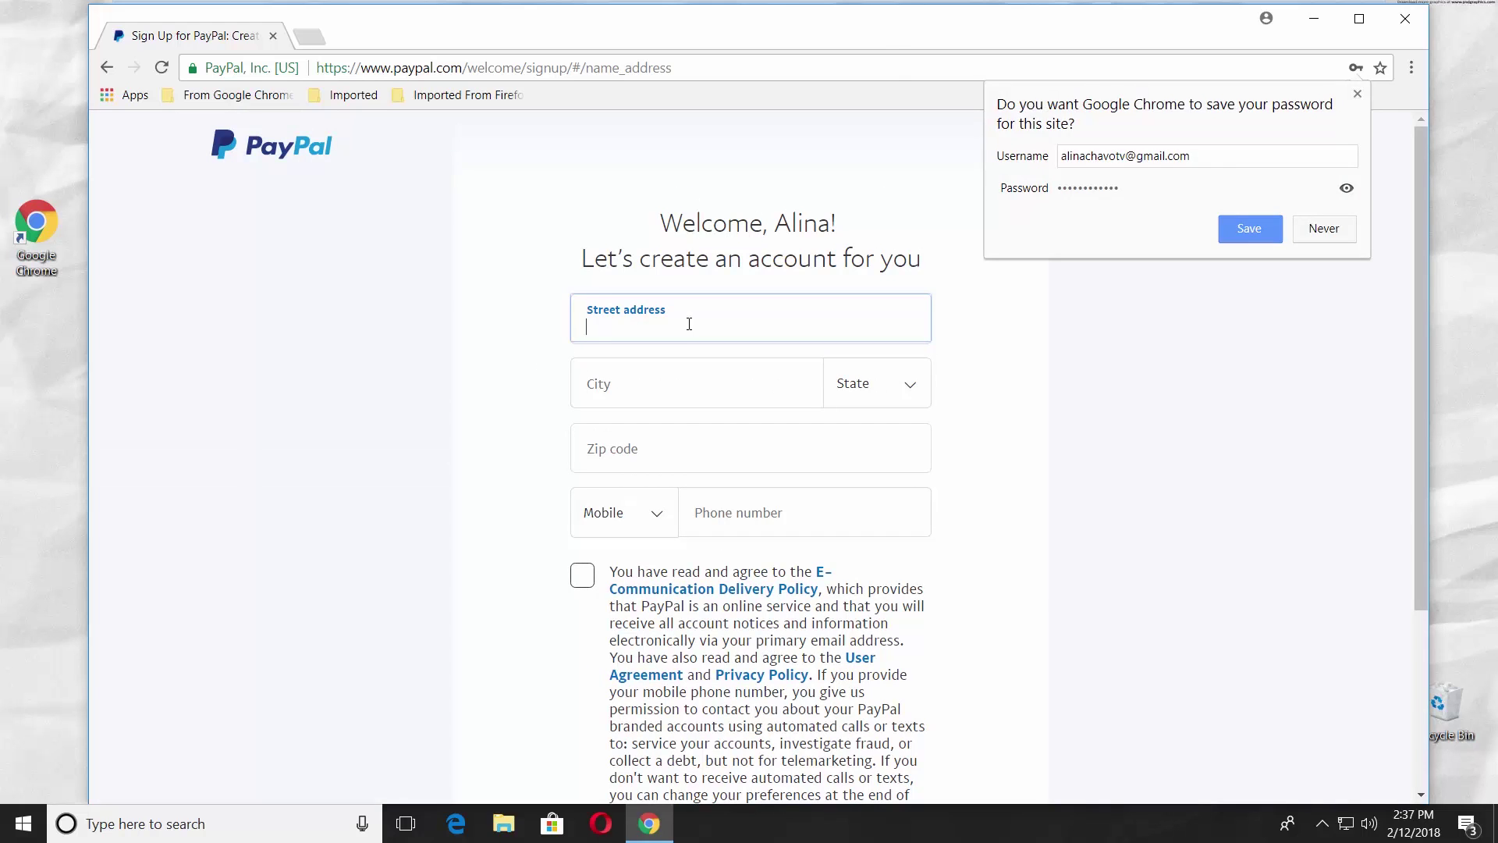
# Enter the street, Chicago, state IL, zip 60091 and mobile number, and accept the agreement
pyautogui.click(686, 382)
pyautogui.write('ca')
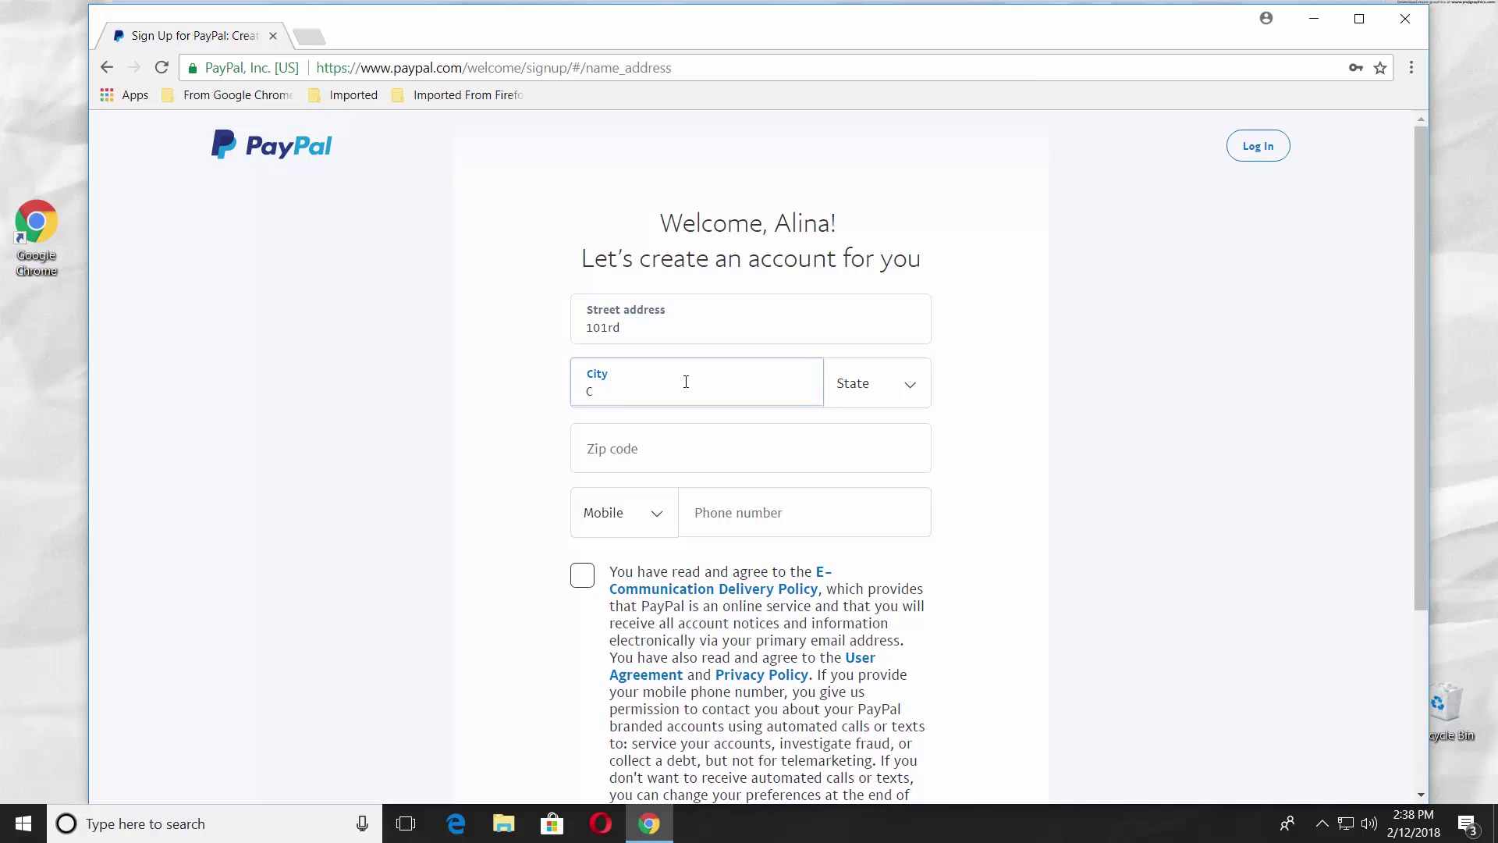
pyautogui.write('go')
pyautogui.click(909, 383)
pyautogui.scroll(-1, 925, 492)
pyautogui.click(843, 677)
pyautogui.click(658, 453)
pyautogui.write('60')
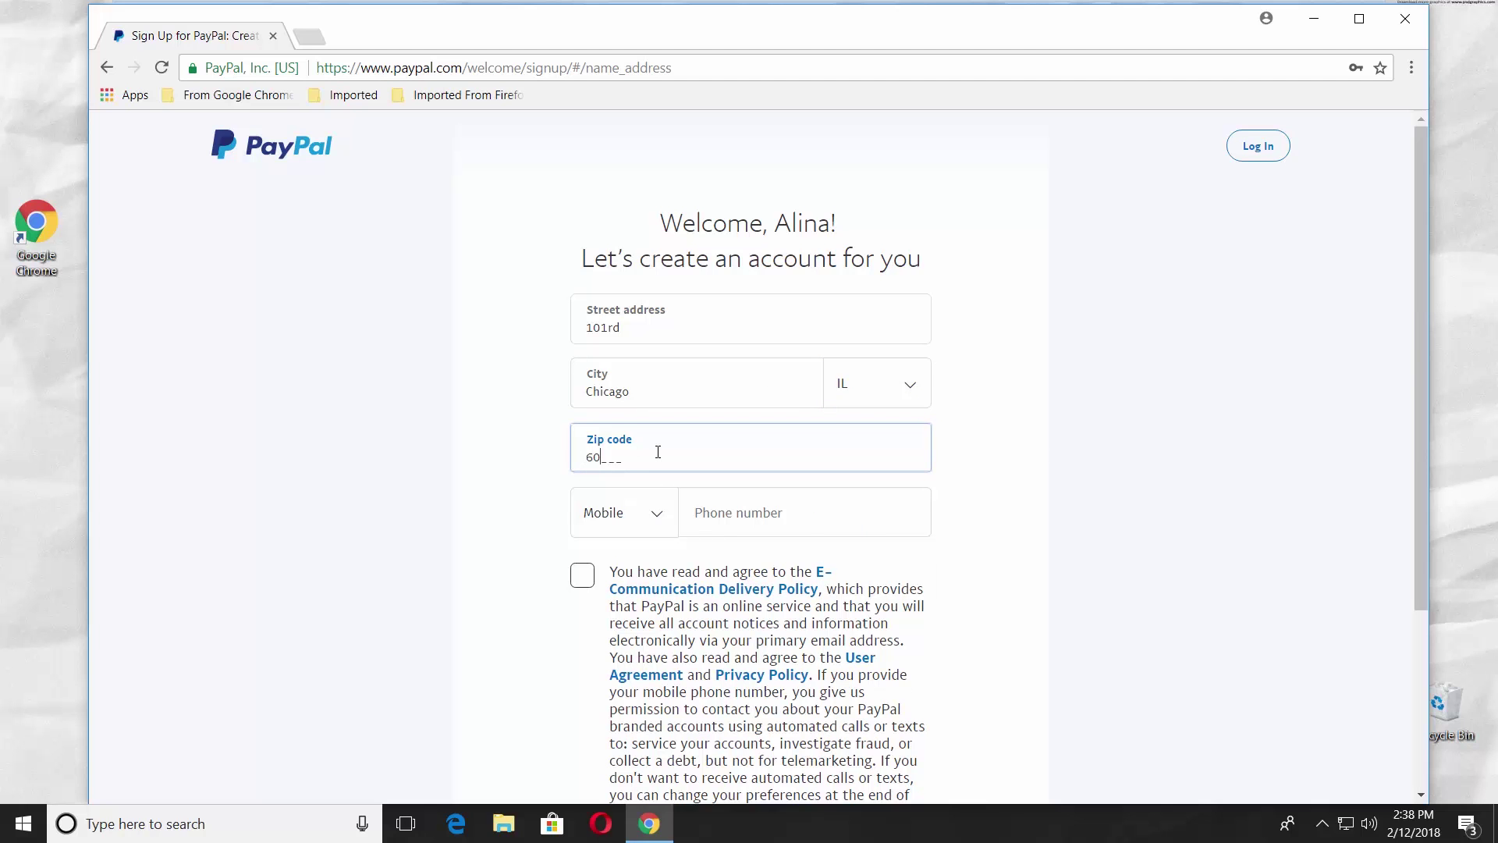
pyautogui.write('091')
pyautogui.click(725, 521)
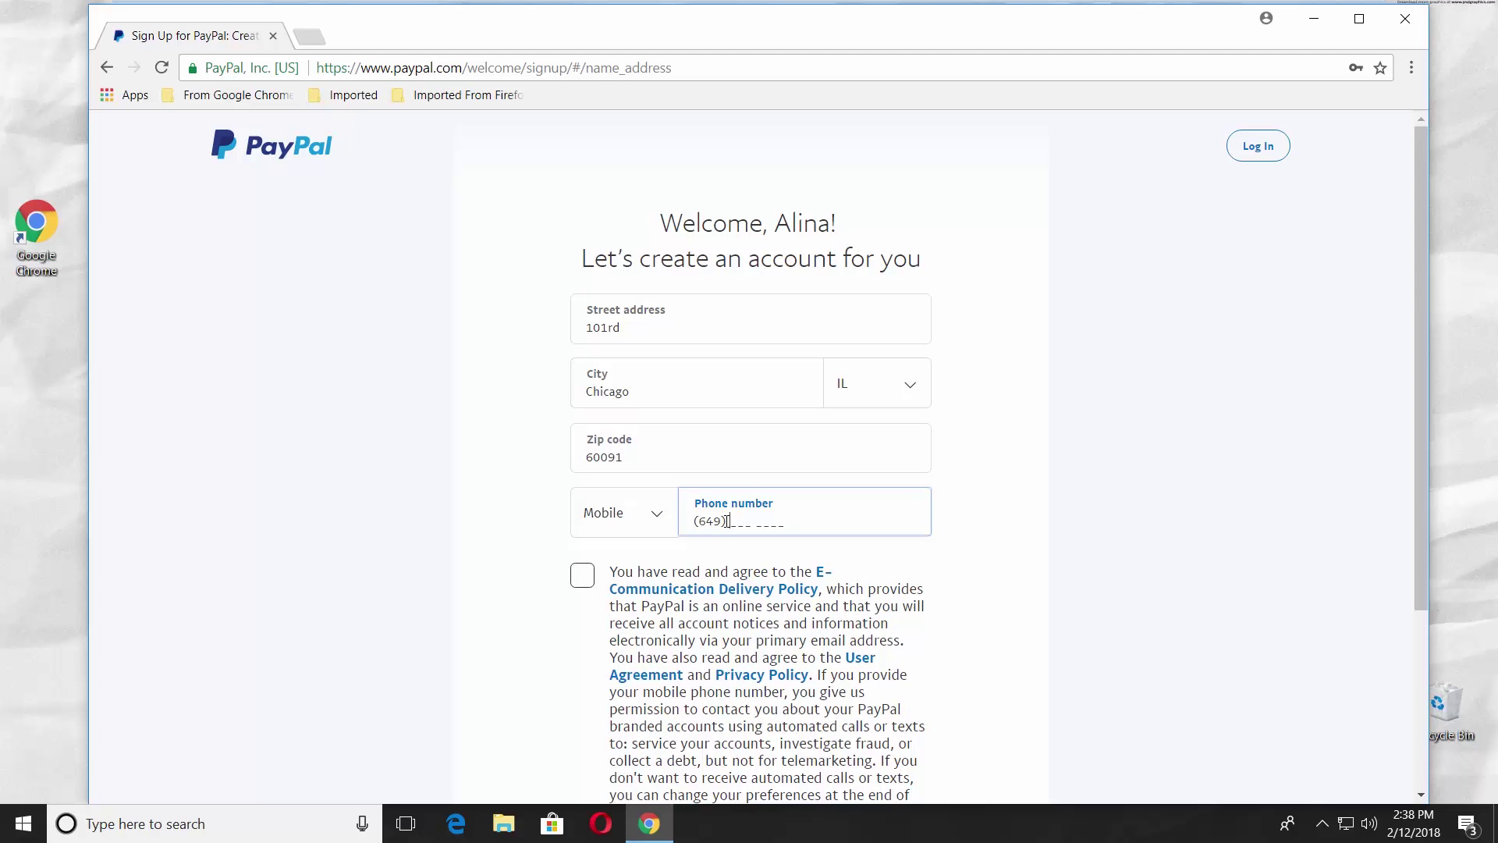
pyautogui.click(582, 574)
pyautogui.scroll(-3, 732, 544)
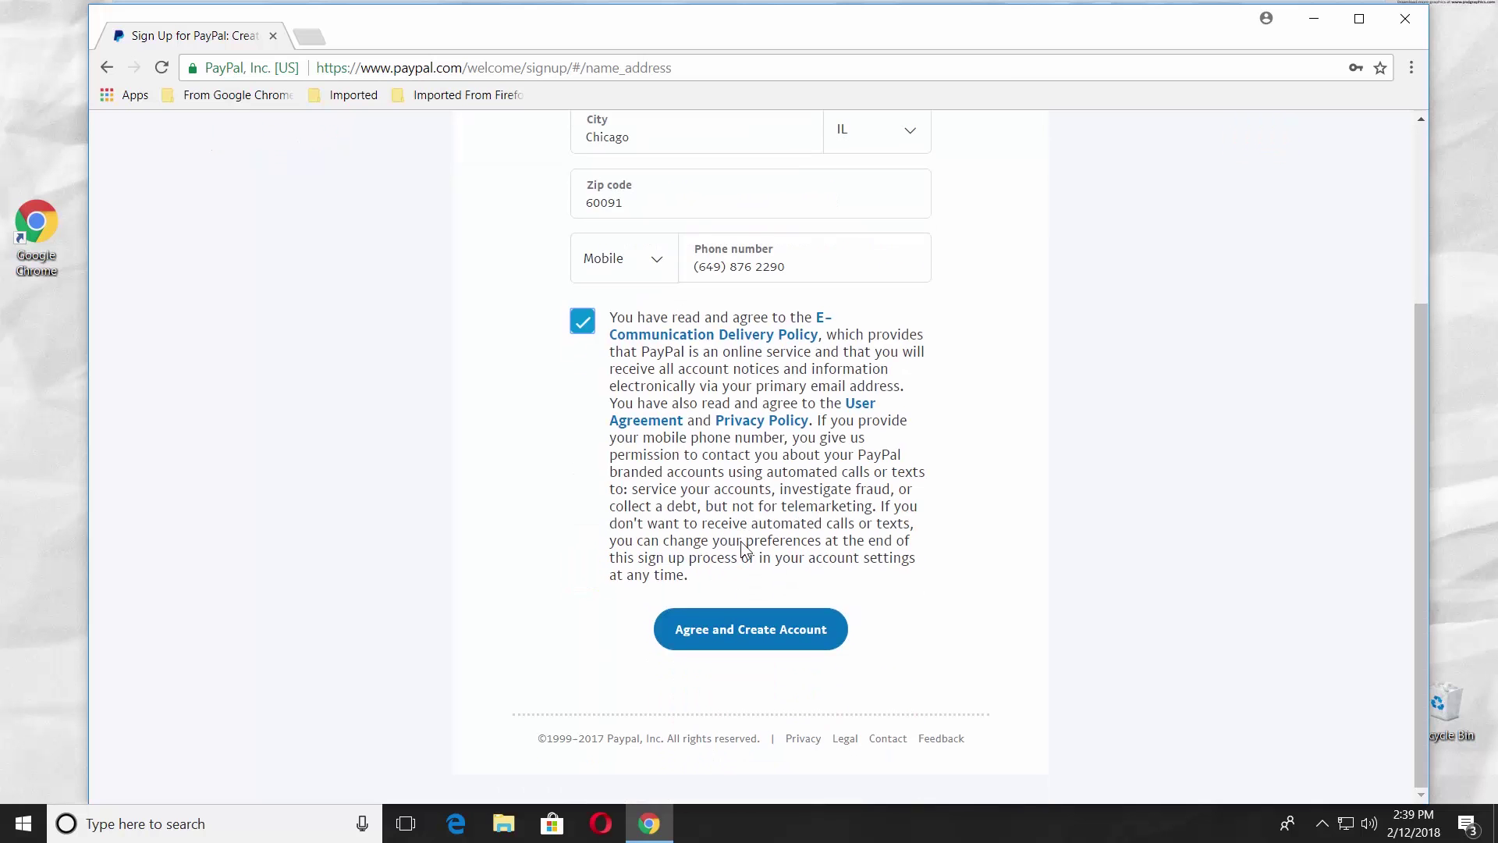
# Agree and create the account, then return to the PayPal home page
pyautogui.click(743, 633)
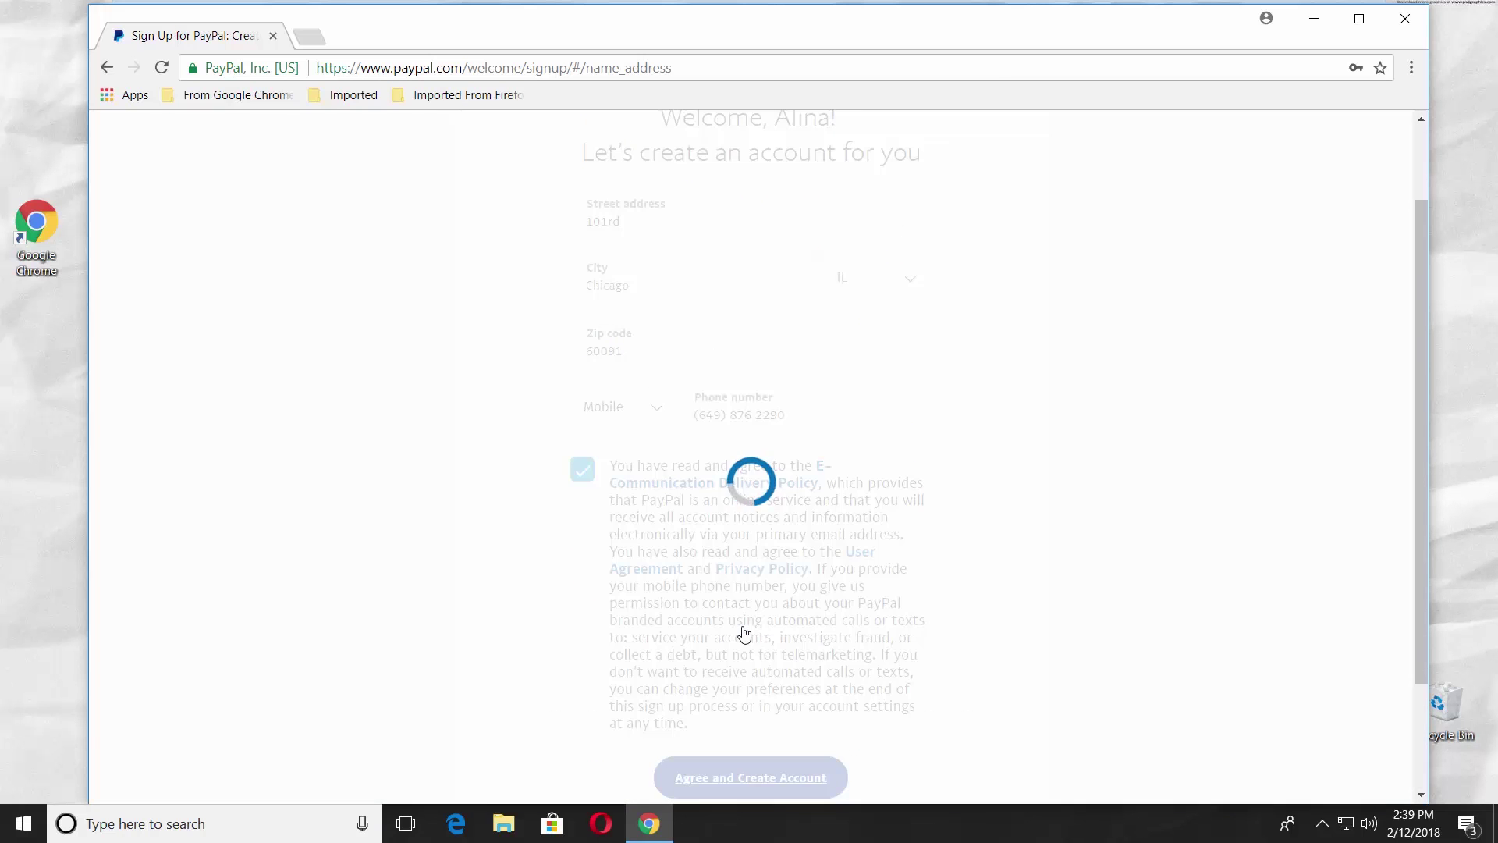
pyautogui.scroll(2, 428, 262)
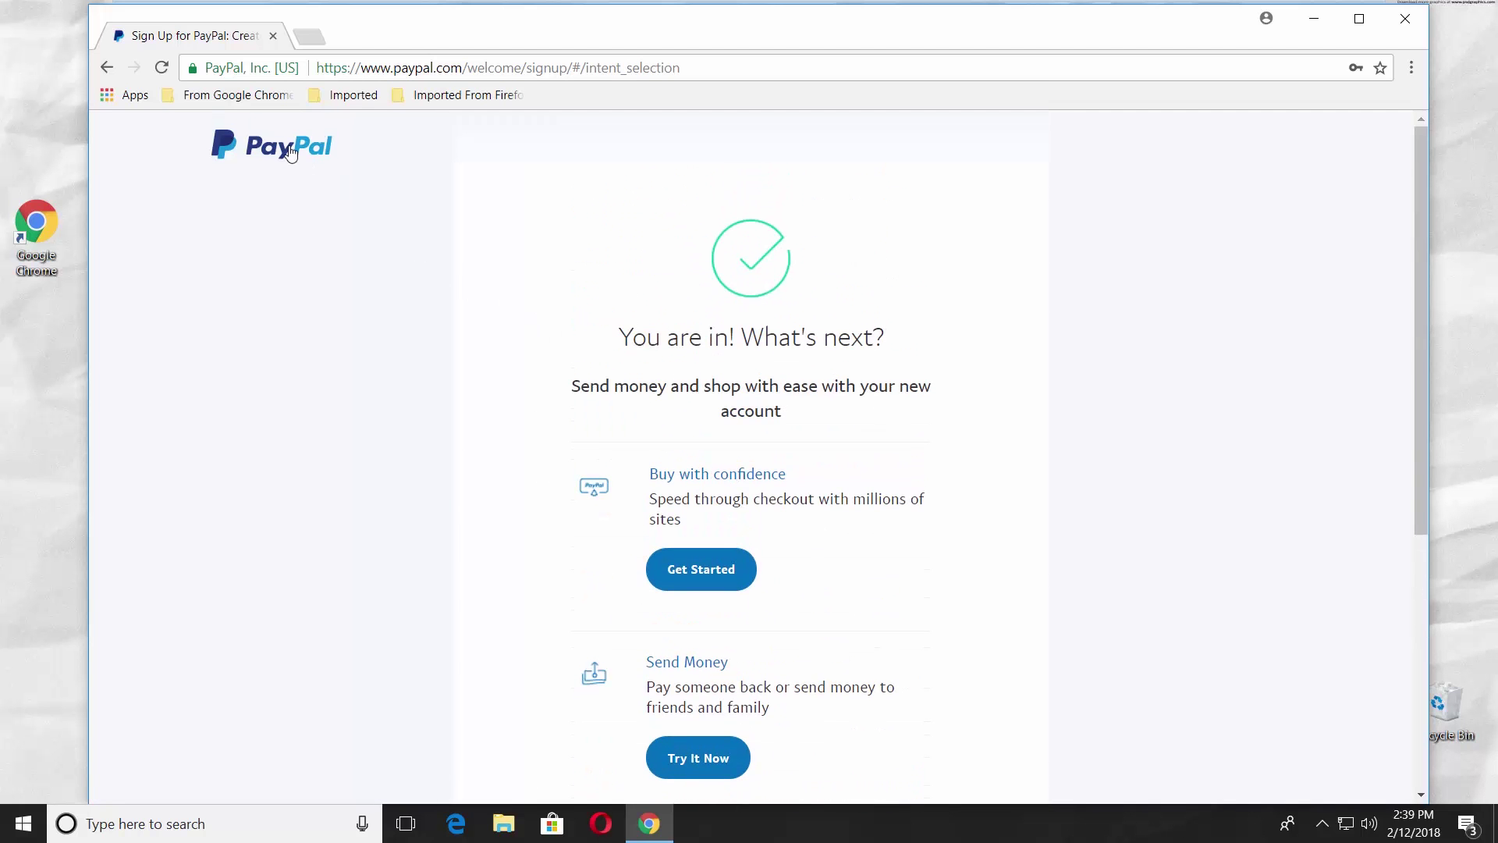
pyautogui.click(289, 152)
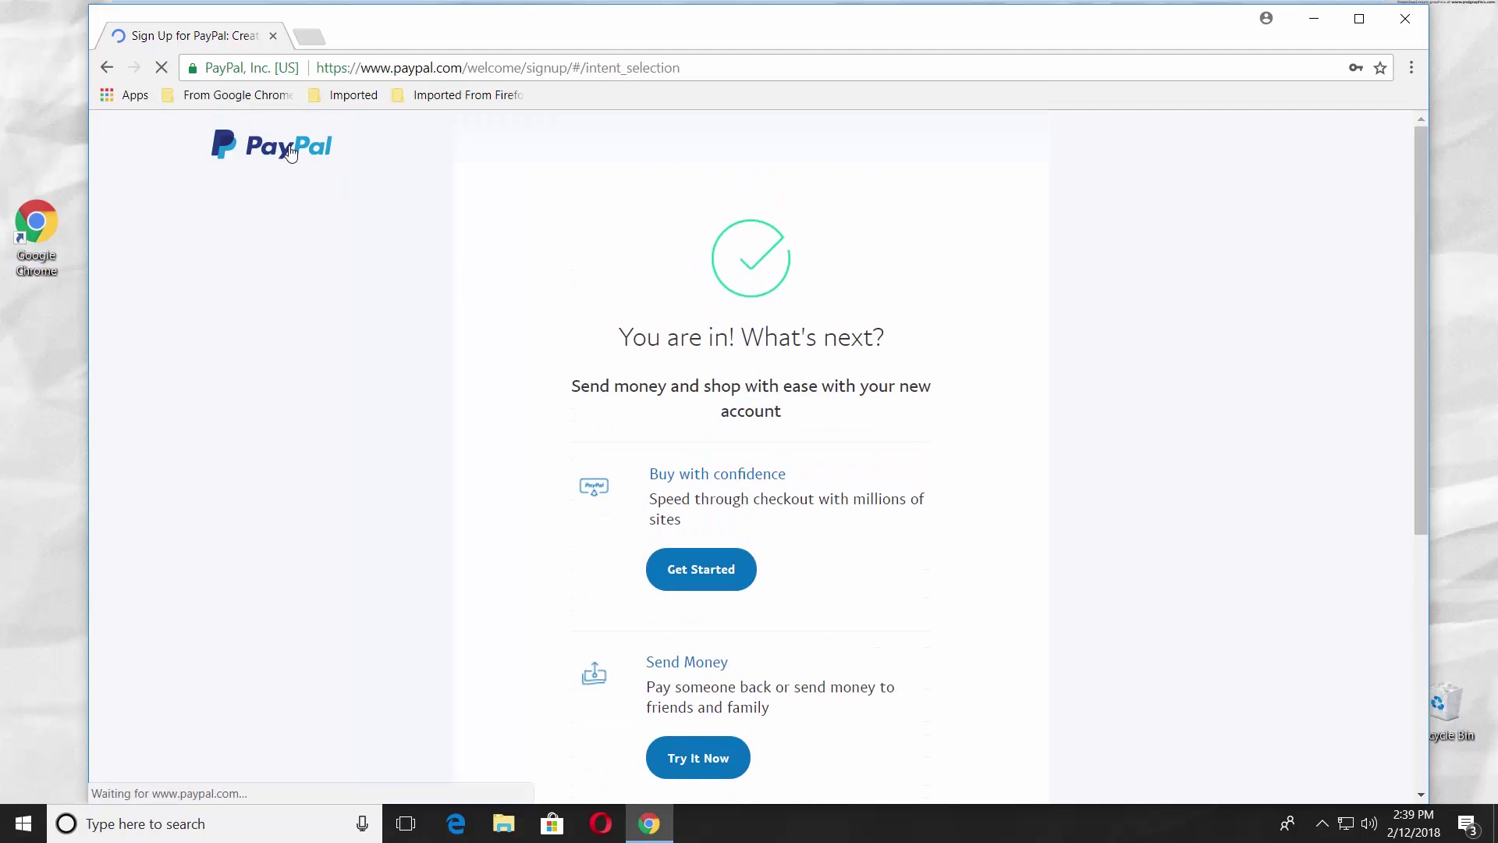